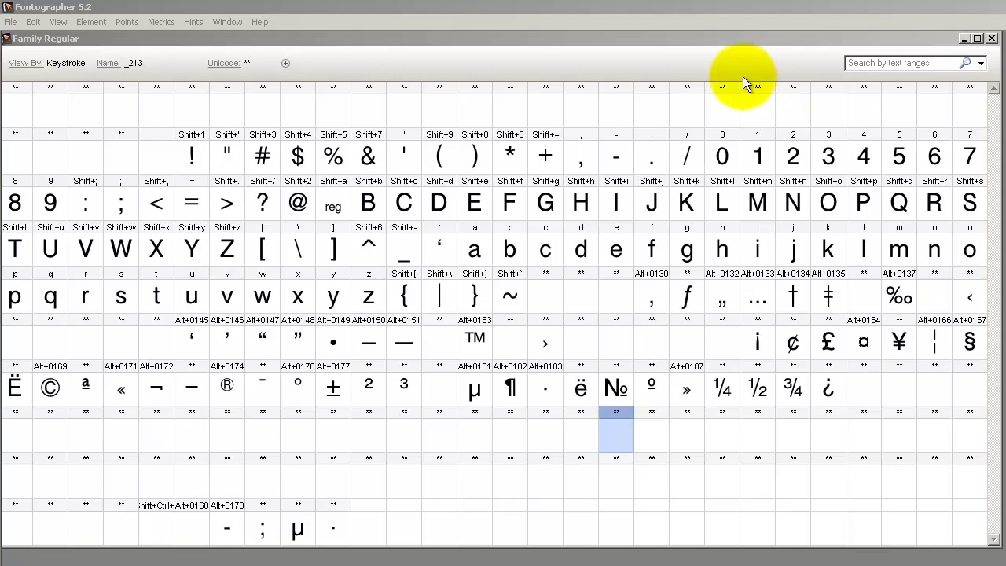
Open Family Regular's Font Information, try weight Normal, then cancel without keeping changes.
{"action": "left_click", "coordinate": [692, 43]}
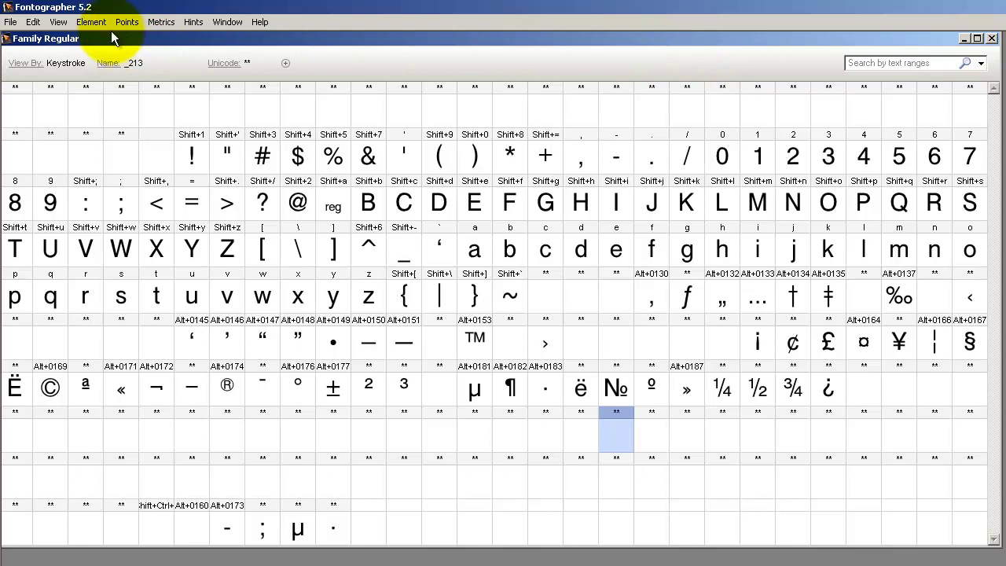
{"action": "left_click", "coordinate": [93, 22]}
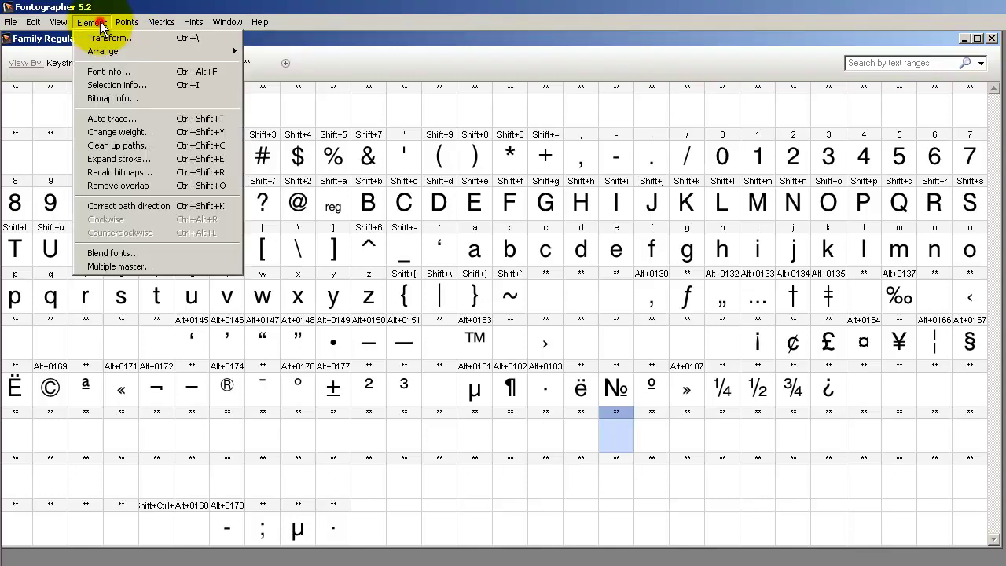
{"action": "left_click", "coordinate": [126, 68]}
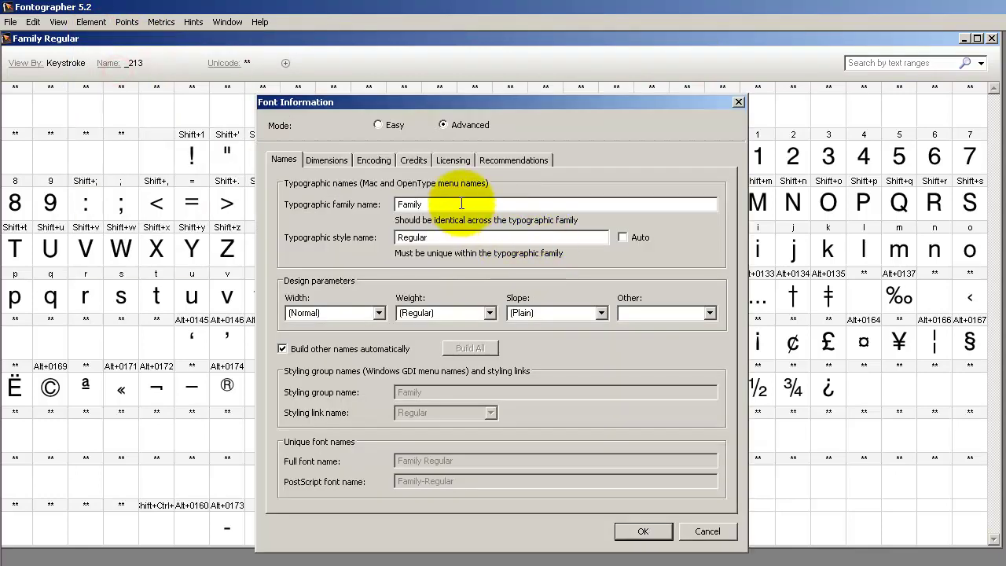
{"action": "left_click_drag", "start_coordinate": [460, 204], "coordinate": [401, 204]}
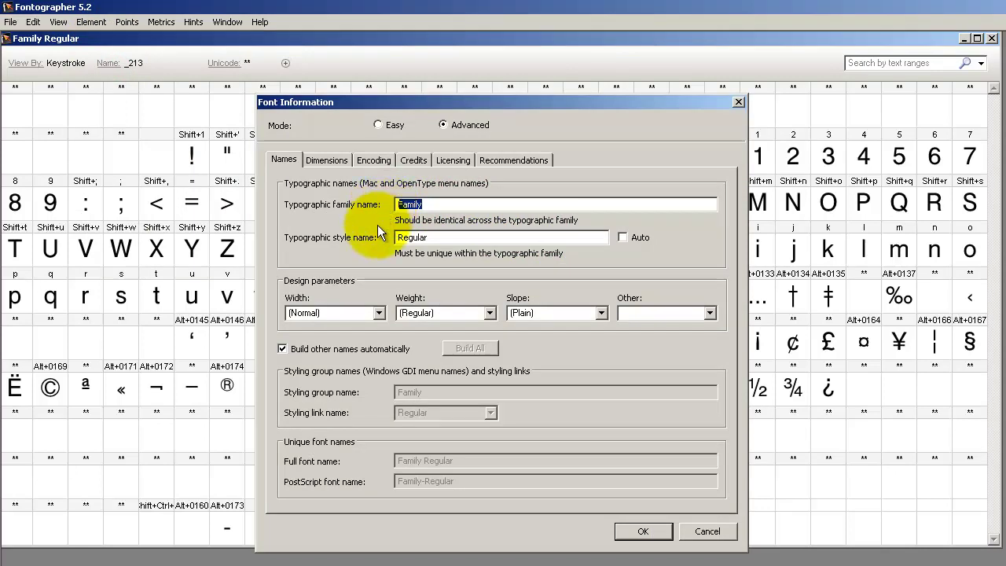
{"action": "left_click", "coordinate": [489, 313]}
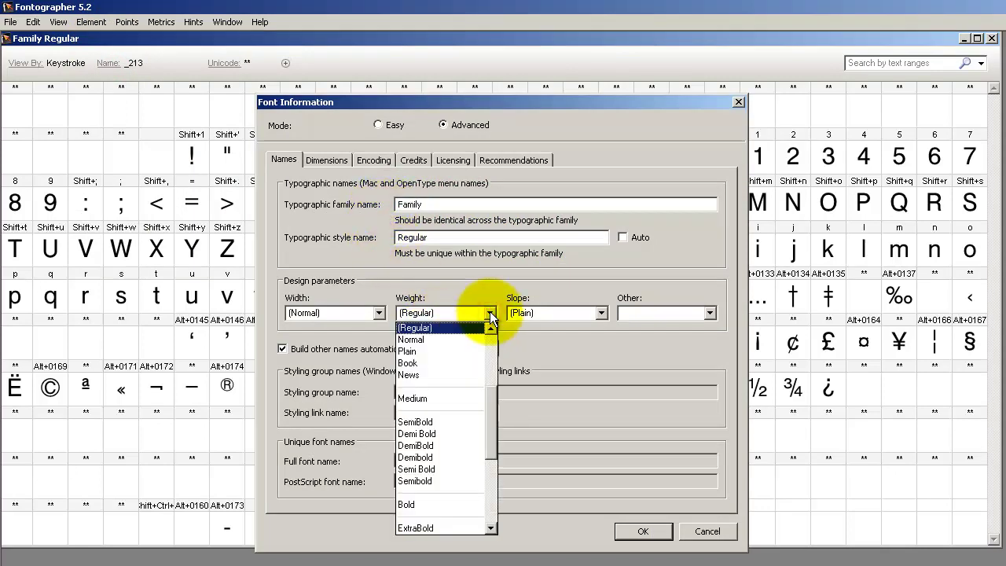
{"action": "left_click", "coordinate": [416, 340]}
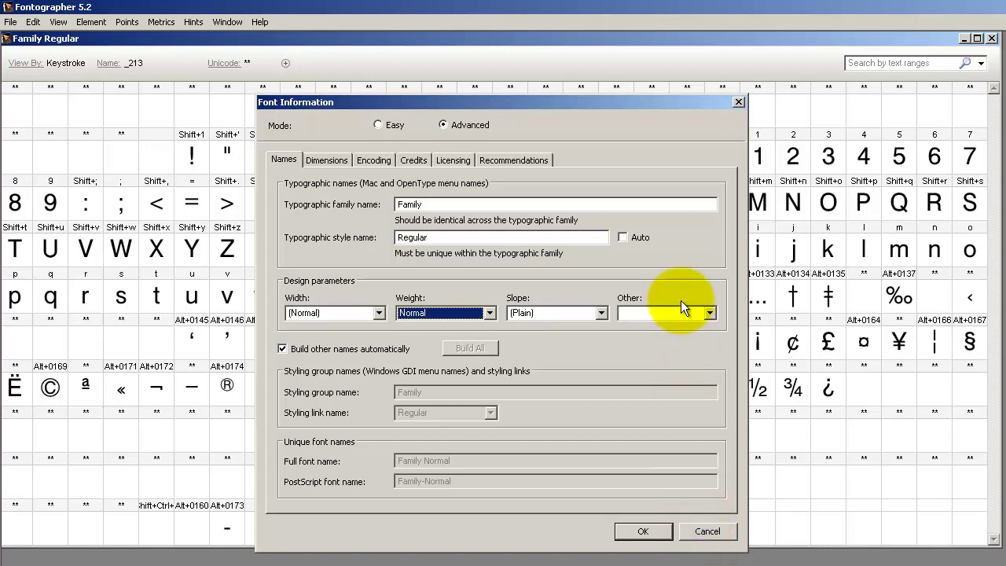
{"action": "left_click", "coordinate": [707, 531]}
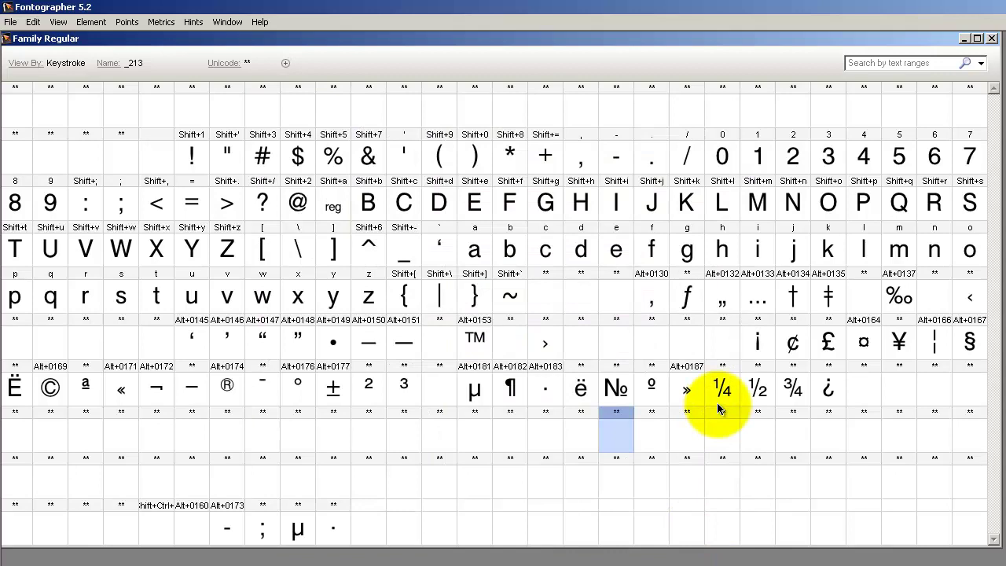
Select all 149 glyphs and dismiss the Change Weight dialog without applying it.
{"action": "key", "text": "ctrl+a"}
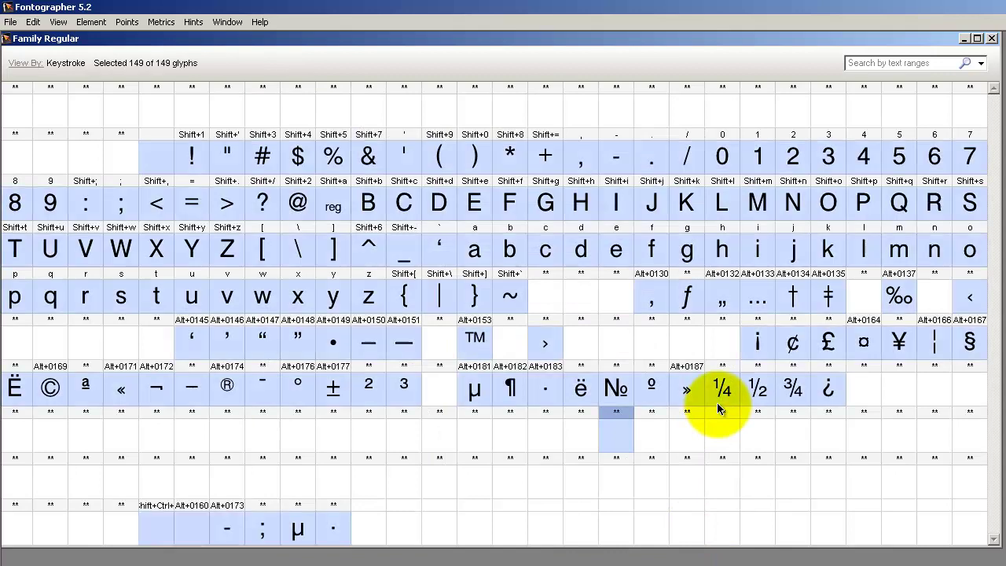
{"action": "left_click", "coordinate": [93, 22]}
{"action": "left_click", "coordinate": [131, 135]}
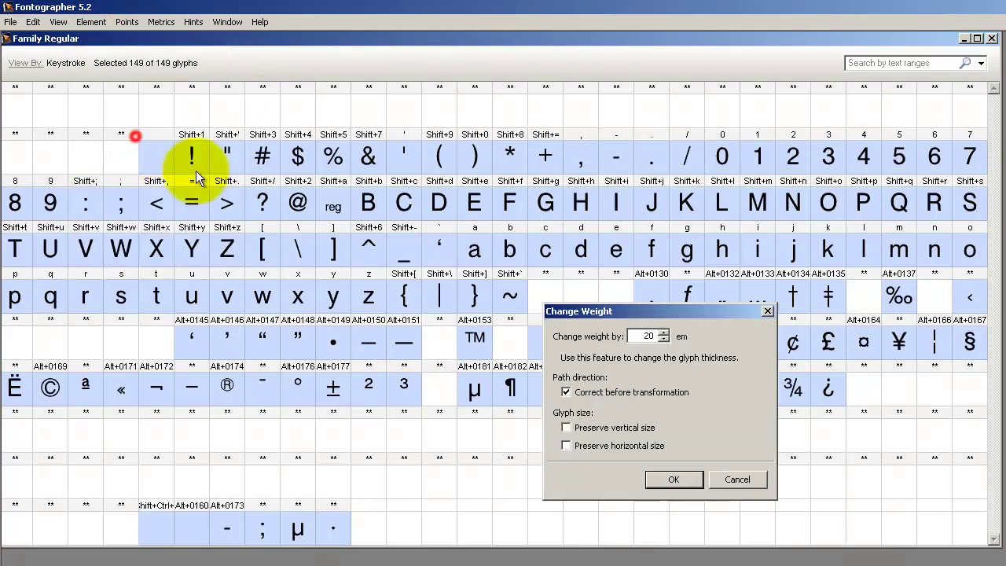
{"action": "left_click", "coordinate": [742, 482]}
Try Bold weight in Font Information, then cancel so the weight stays unchanged.
{"action": "left_click", "coordinate": [98, 22]}
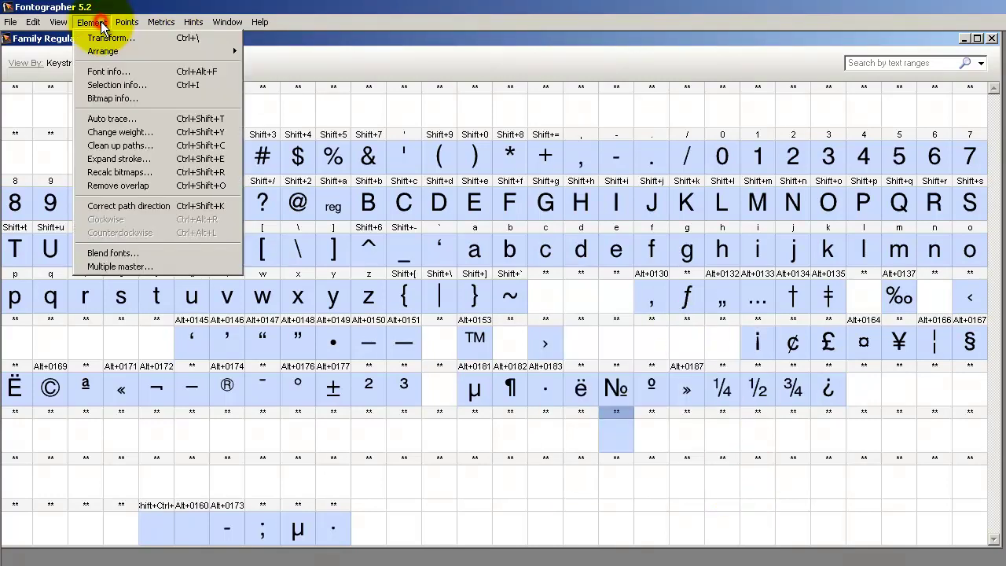
{"action": "left_click", "coordinate": [122, 69]}
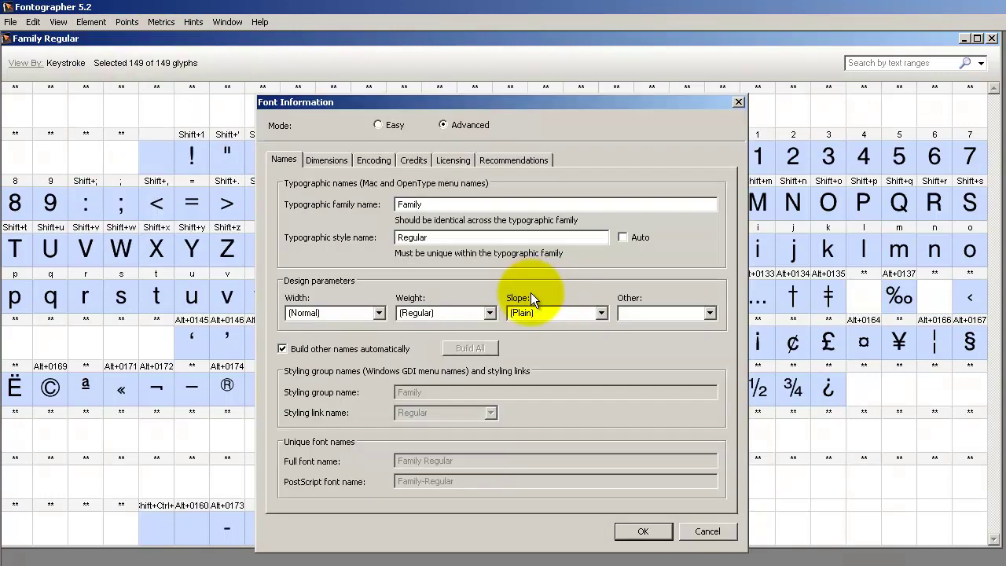
{"action": "left_click", "coordinate": [485, 308]}
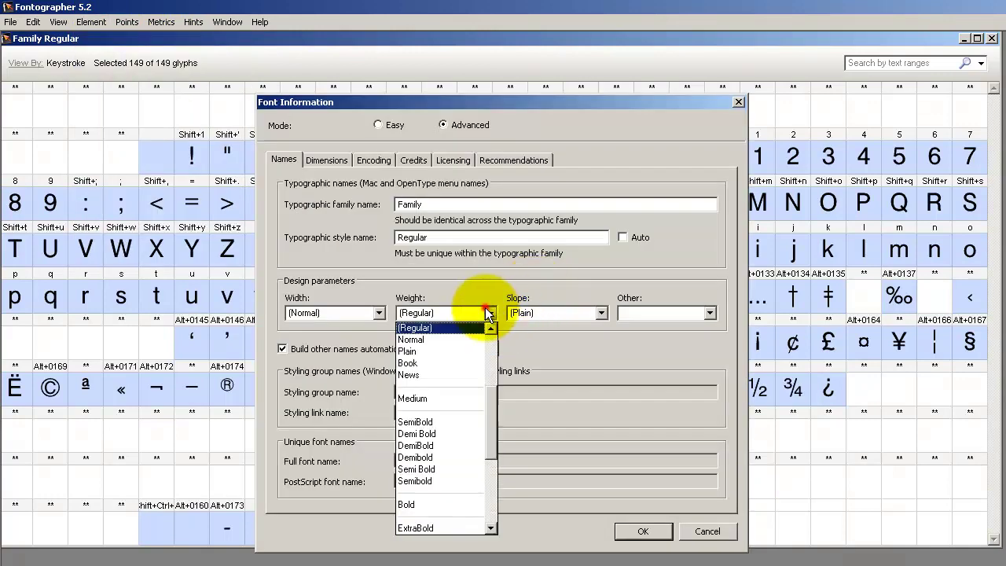
{"action": "left_click", "coordinate": [472, 503]}
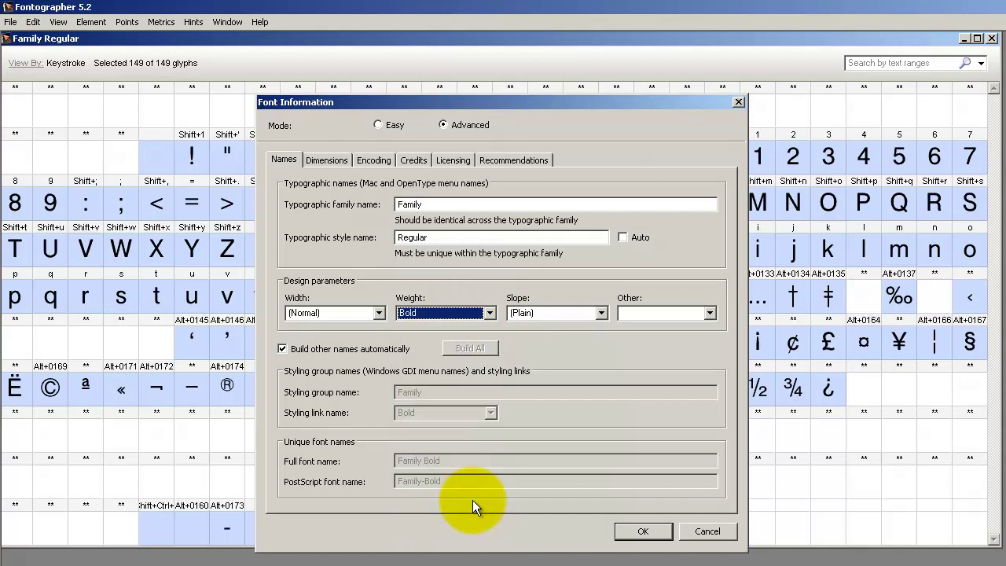
{"action": "left_click", "coordinate": [688, 532]}
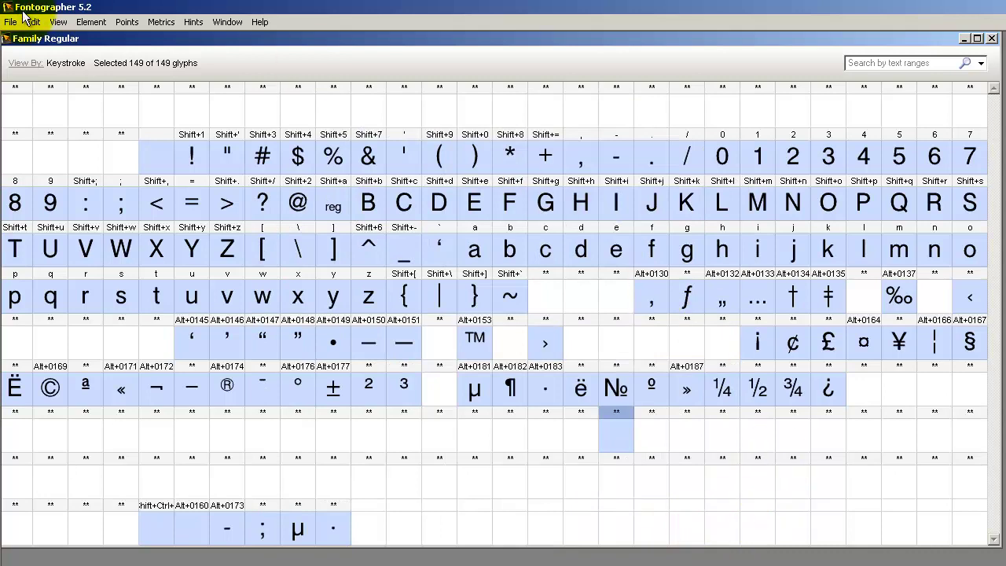
Pick skew in the glyph transformation settings, then cancel without applying it.
{"action": "left_click", "coordinate": [91, 22]}
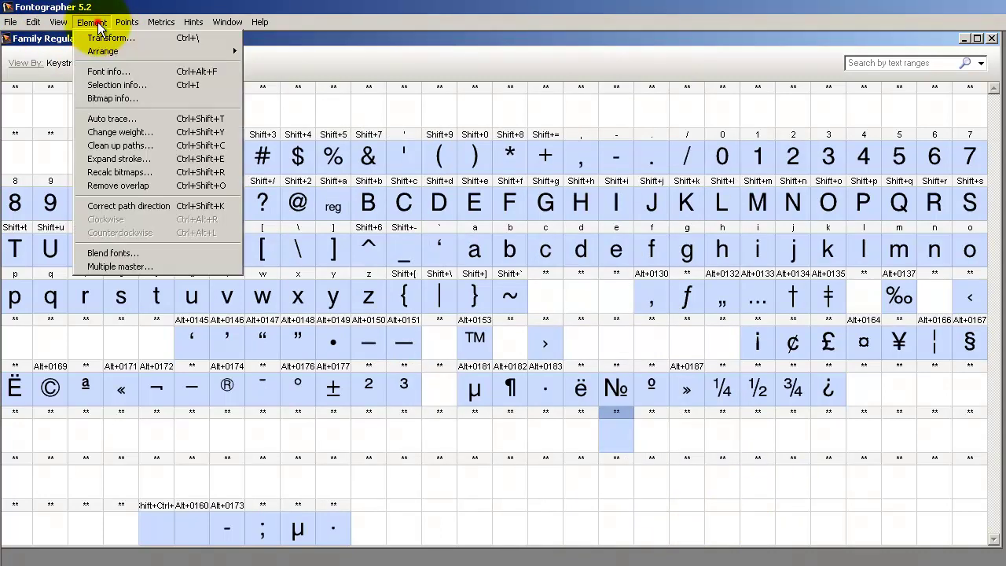
{"action": "left_click", "coordinate": [106, 38]}
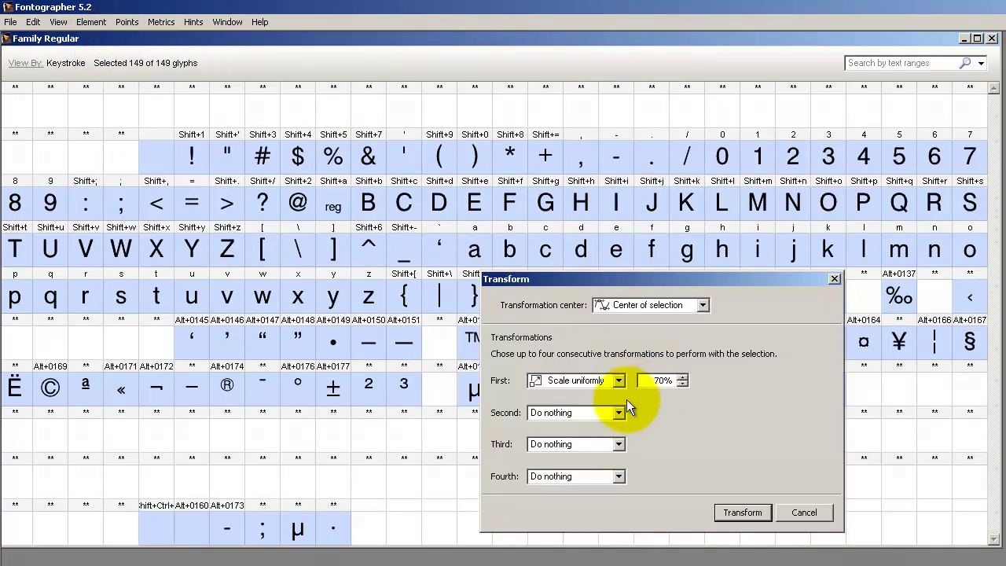
{"action": "left_click", "coordinate": [619, 380]}
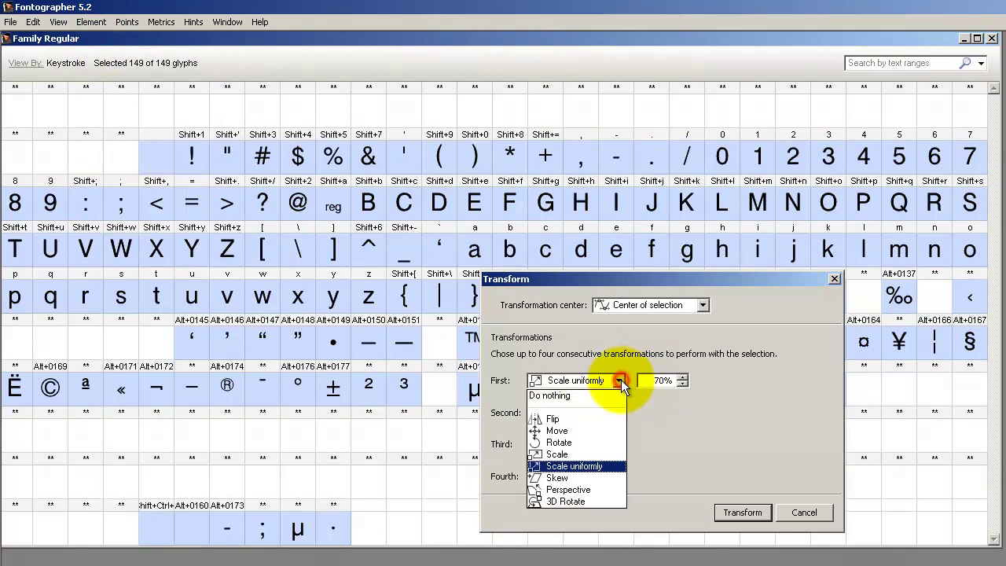
{"action": "left_click", "coordinate": [610, 479]}
{"action": "left_click", "coordinate": [787, 510]}
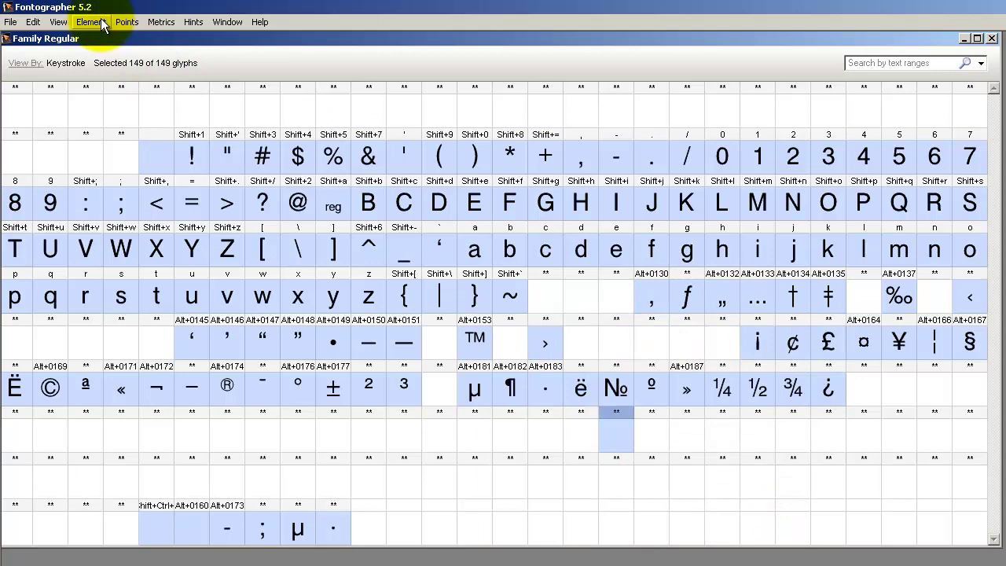
In Font Information, set the slope to Italic and the weight to Bold.
{"action": "left_click", "coordinate": [99, 24]}
{"action": "left_click", "coordinate": [109, 71]}
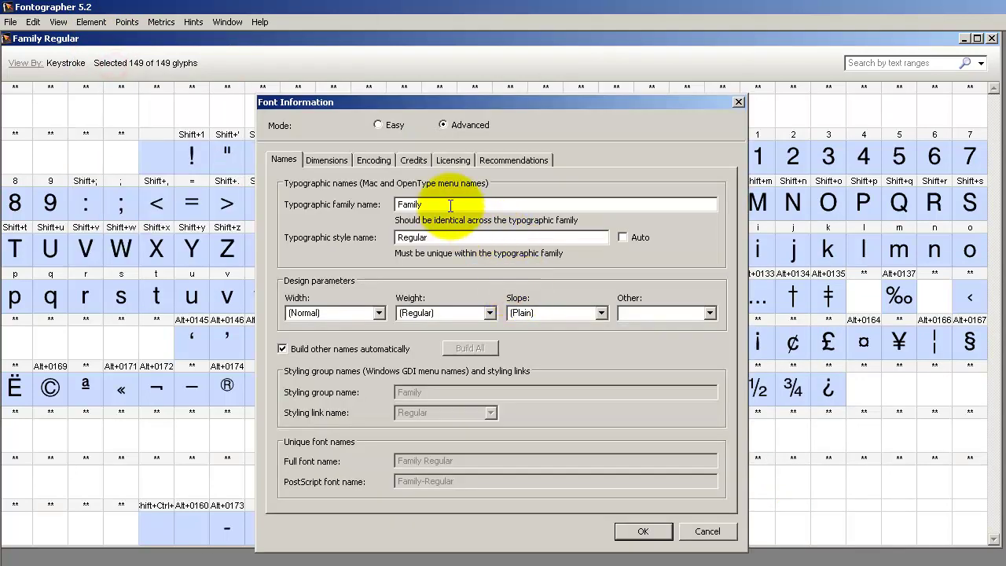
{"action": "left_click", "coordinate": [602, 313]}
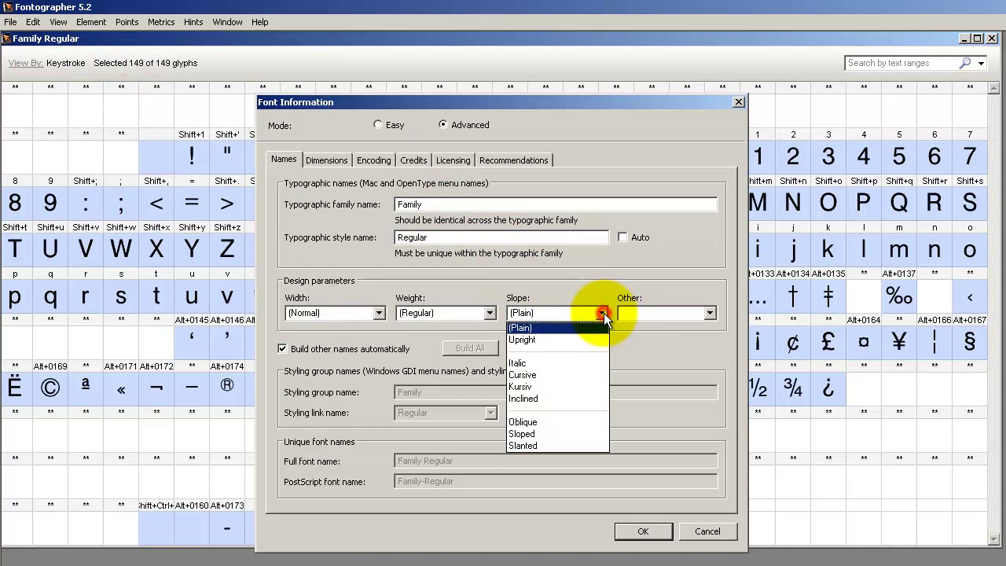
{"action": "left_click", "coordinate": [584, 363]}
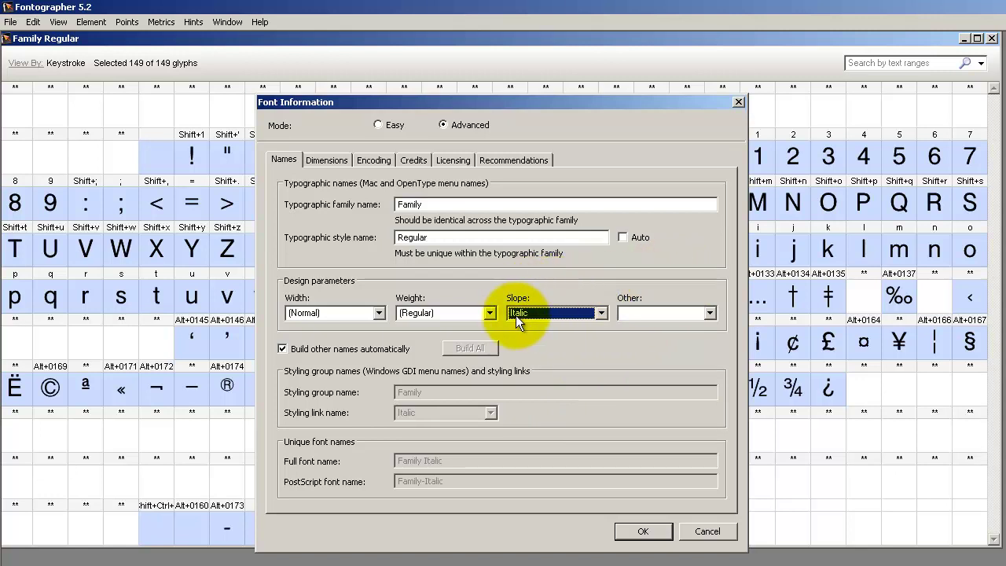
{"action": "left_click", "coordinate": [490, 314]}
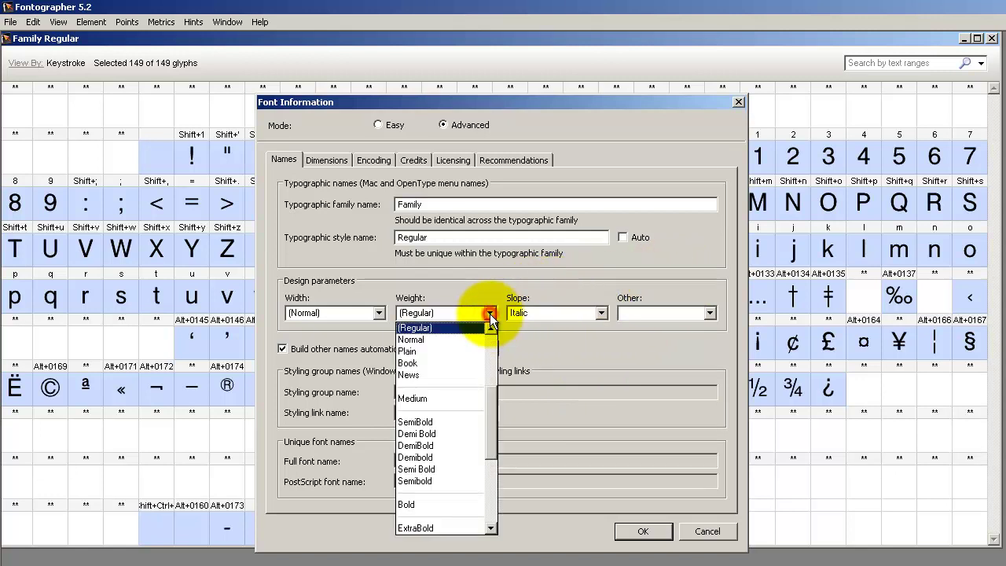
{"action": "left_click", "coordinate": [459, 505]}
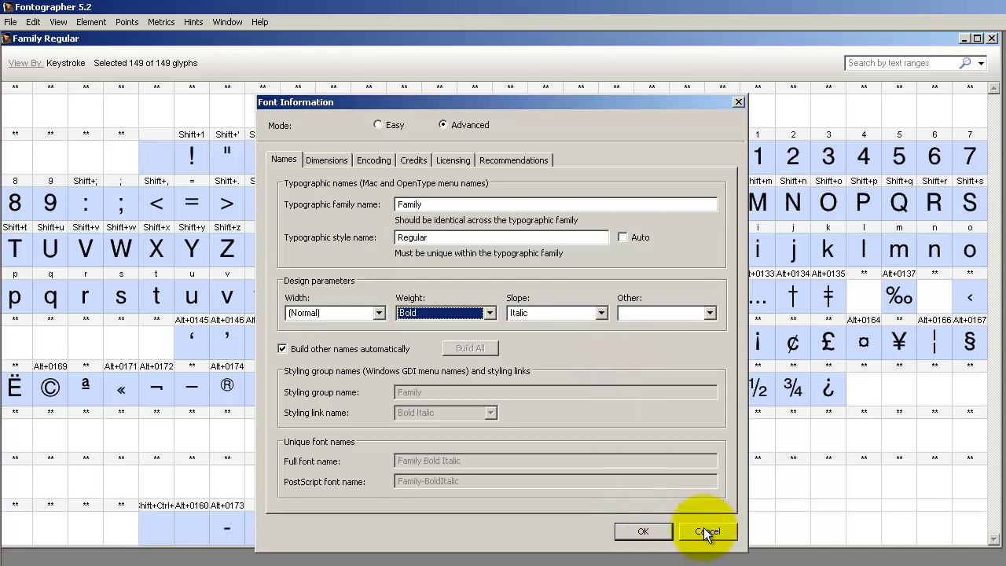
Switch to Word and apply the Family font to the sample text.
{"action": "key", "text": "alt+Tab"}
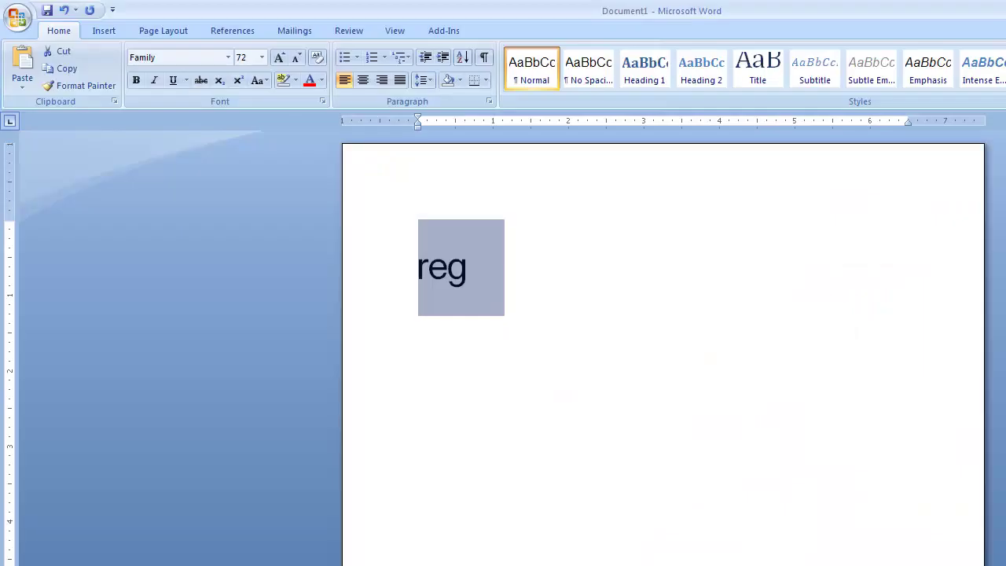
{"action": "left_click", "coordinate": [228, 58]}
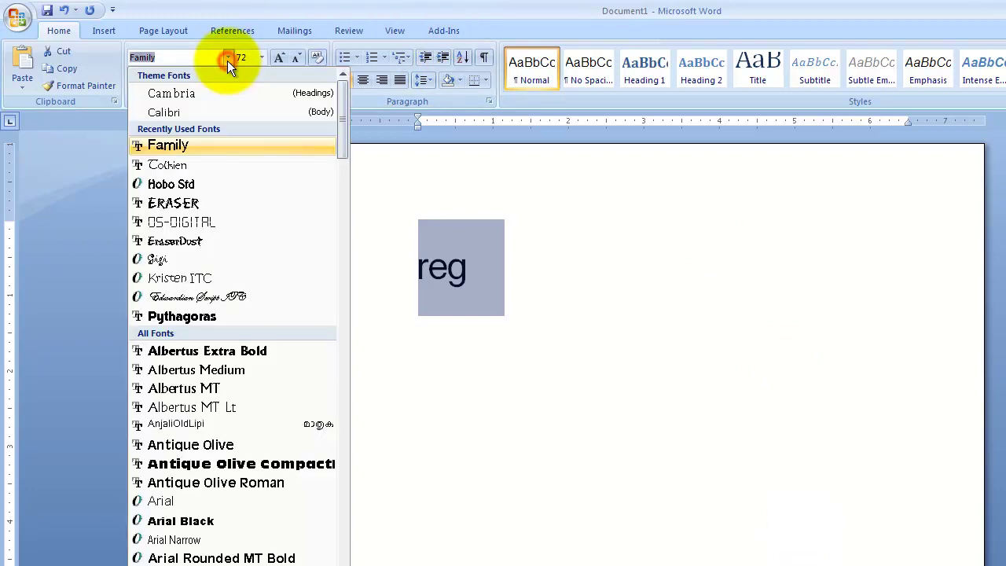
{"action": "left_click", "coordinate": [203, 145]}
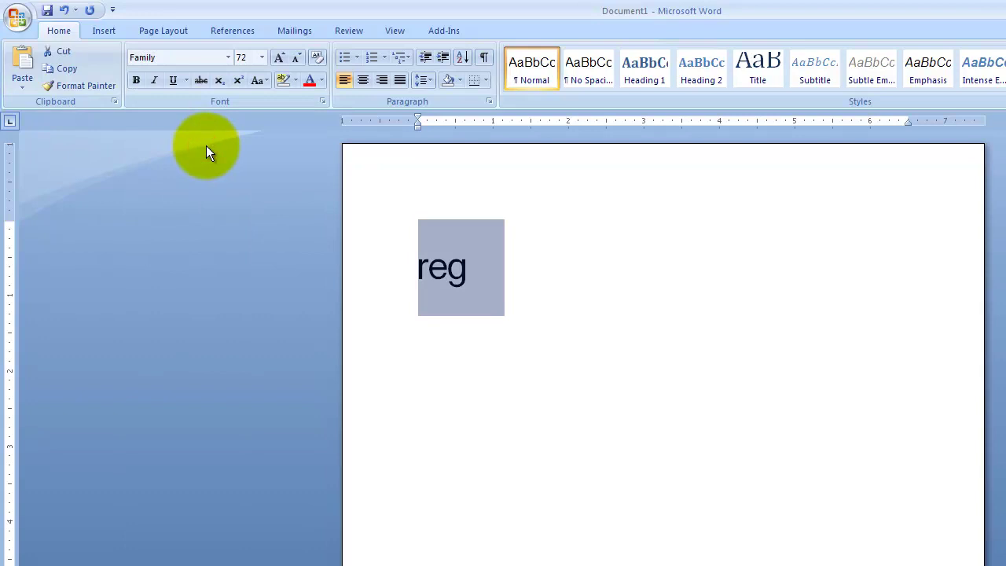
Toggle bold and italic on the sample text, ending with only bold applied.
{"action": "left_click", "coordinate": [135, 80]}
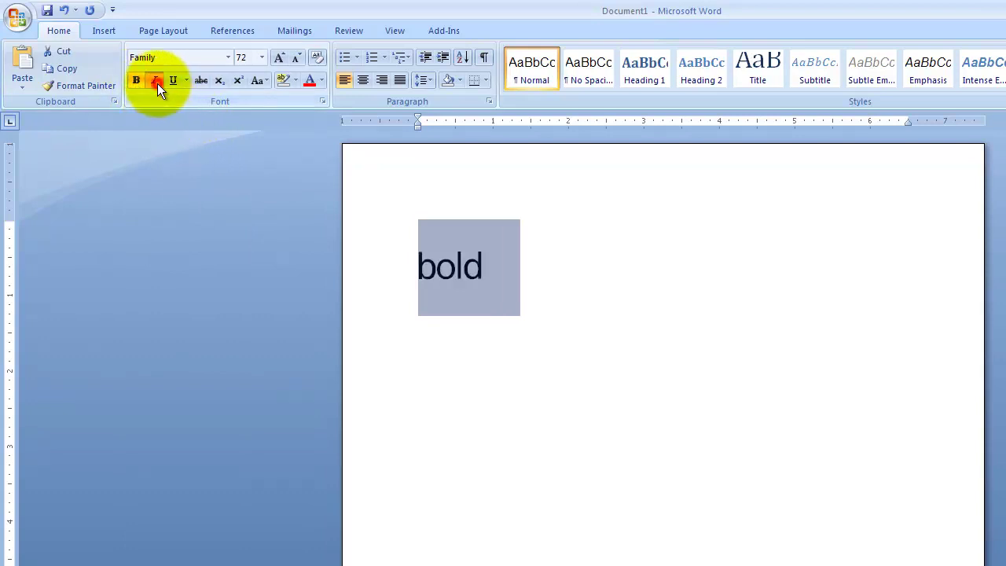
{"action": "left_click", "coordinate": [157, 83]}
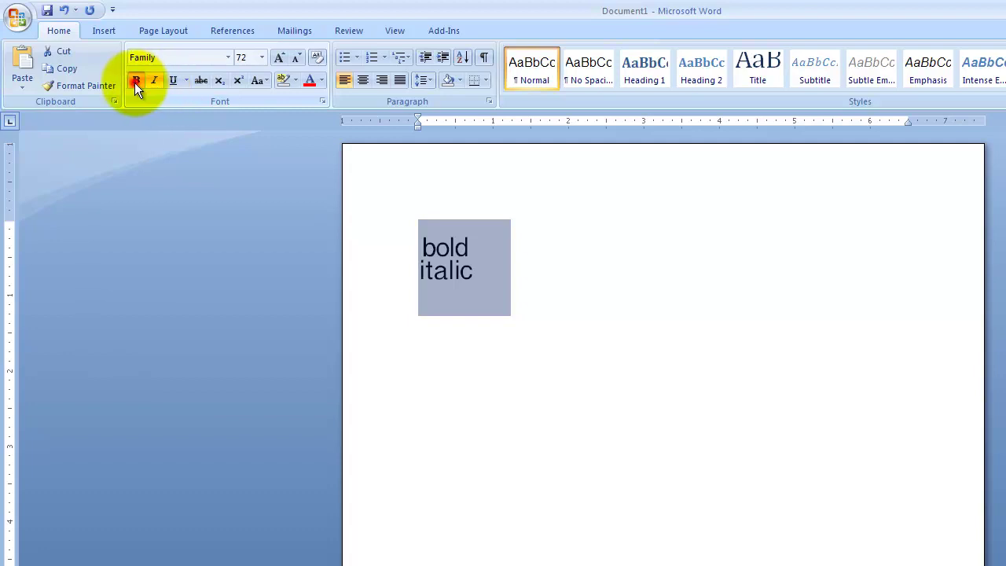
{"action": "left_click", "coordinate": [134, 83]}
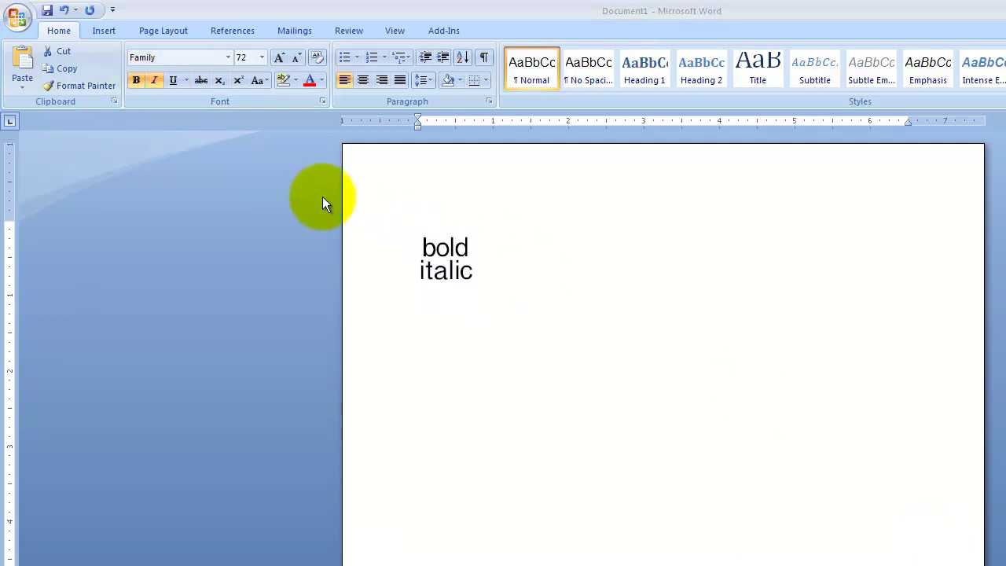
{"action": "left_click", "coordinate": [139, 82]}
{"action": "left_click", "coordinate": [157, 81]}
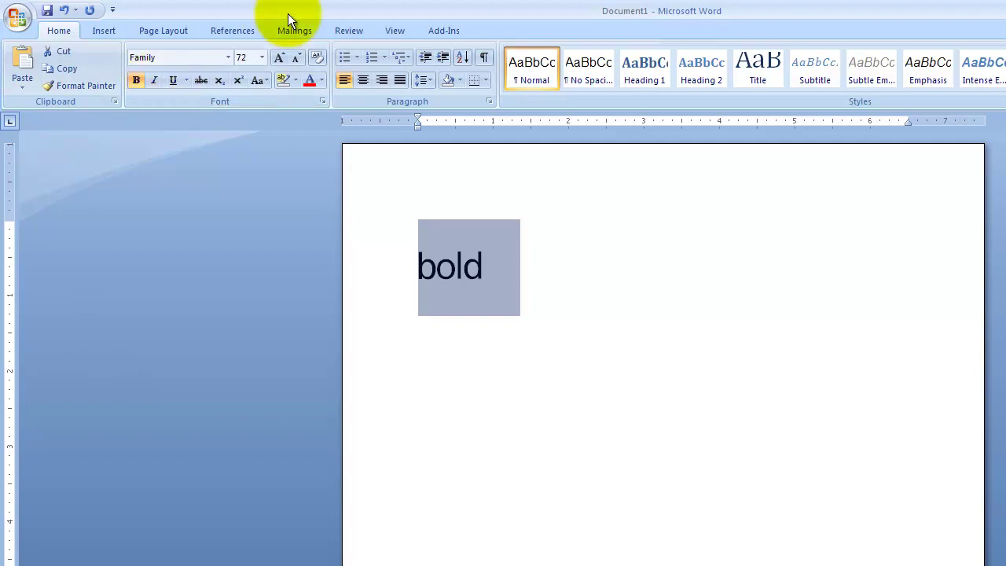
{"action": "left_click", "coordinate": [227, 59]}
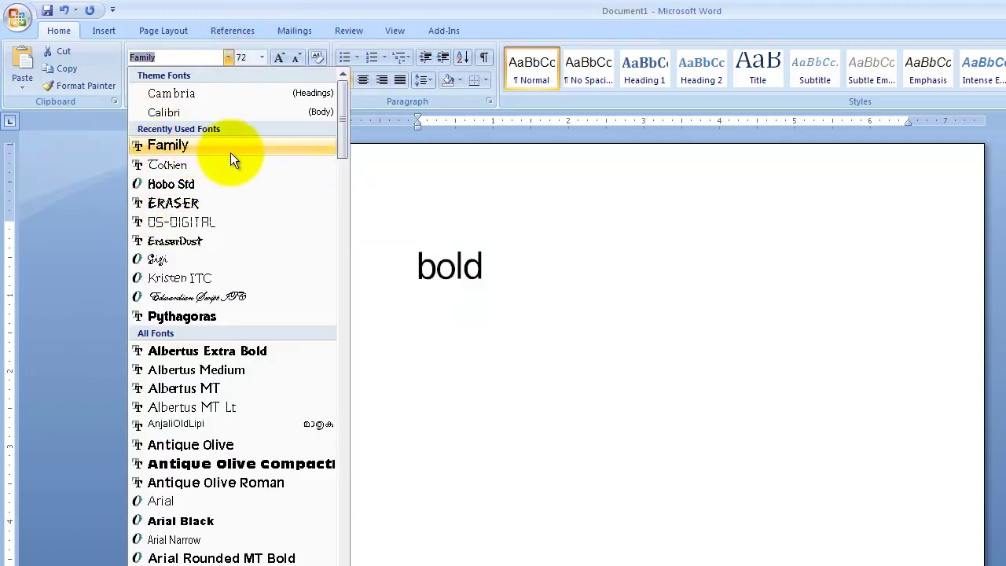
{"action": "left_click", "coordinate": [474, 214]}
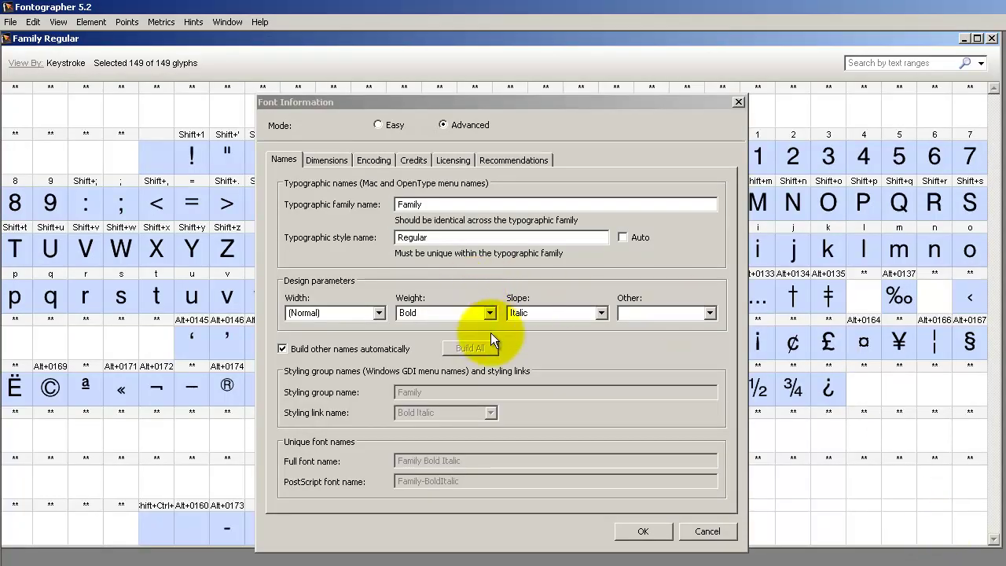
Check the weight list, then append XX to the typographic family name, making FamilyXX.
{"action": "left_click", "coordinate": [490, 313]}
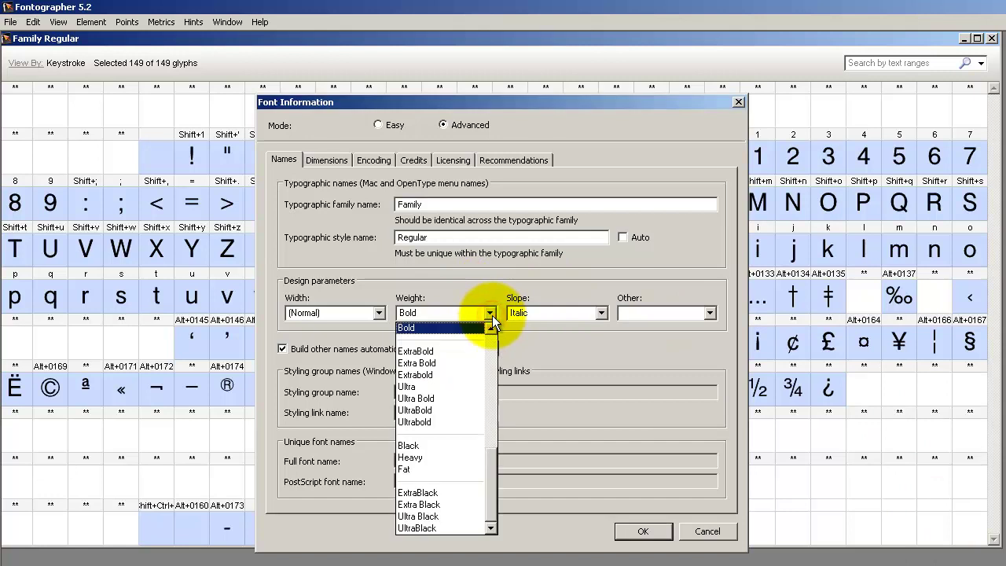
{"action": "left_click", "coordinate": [489, 467]}
{"action": "left_click_drag", "start_coordinate": [489, 468], "coordinate": [489, 488]}
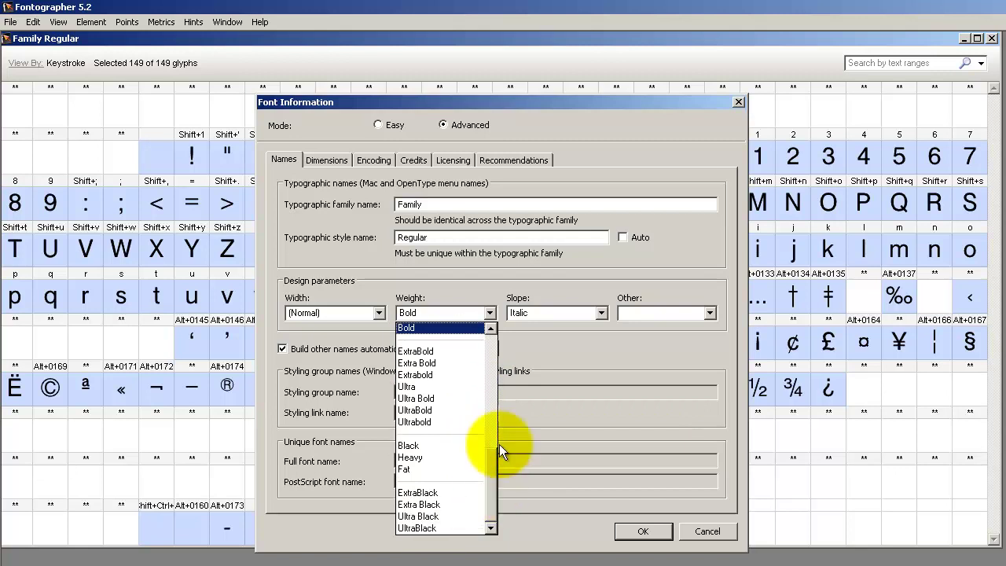
{"action": "left_click", "coordinate": [451, 205]}
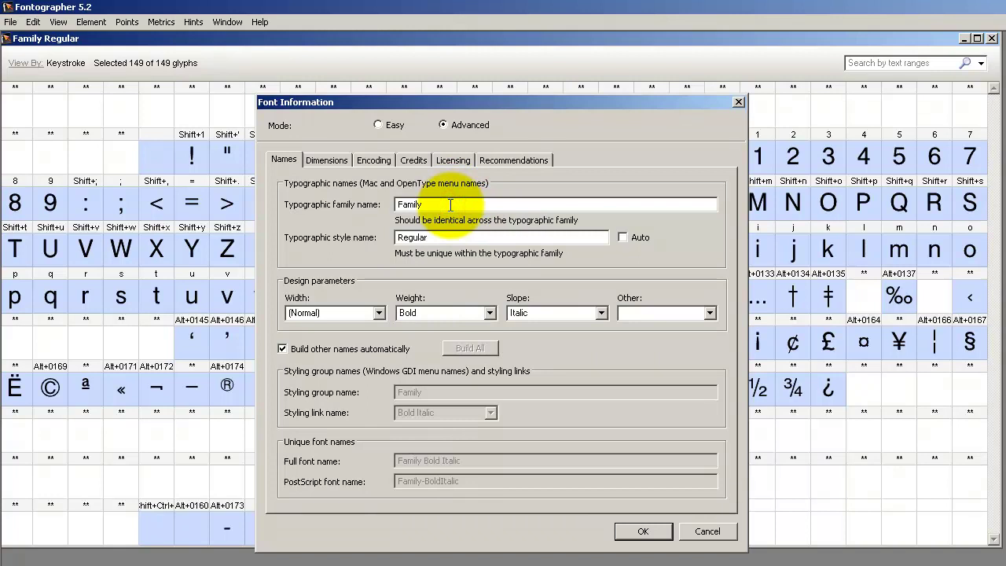
{"action": "type", "text": "XX"}
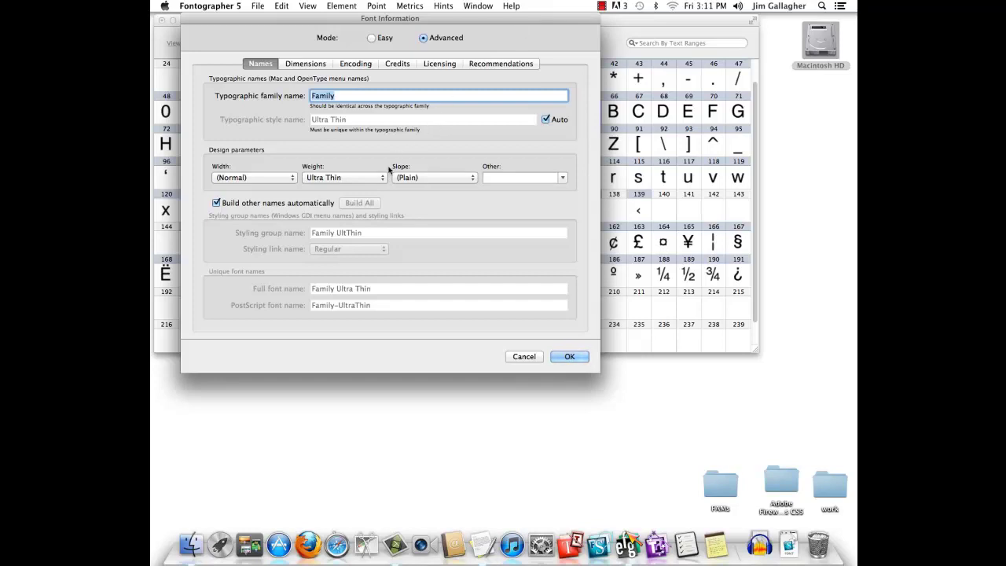
{"action": "left_click", "coordinate": [383, 179]}
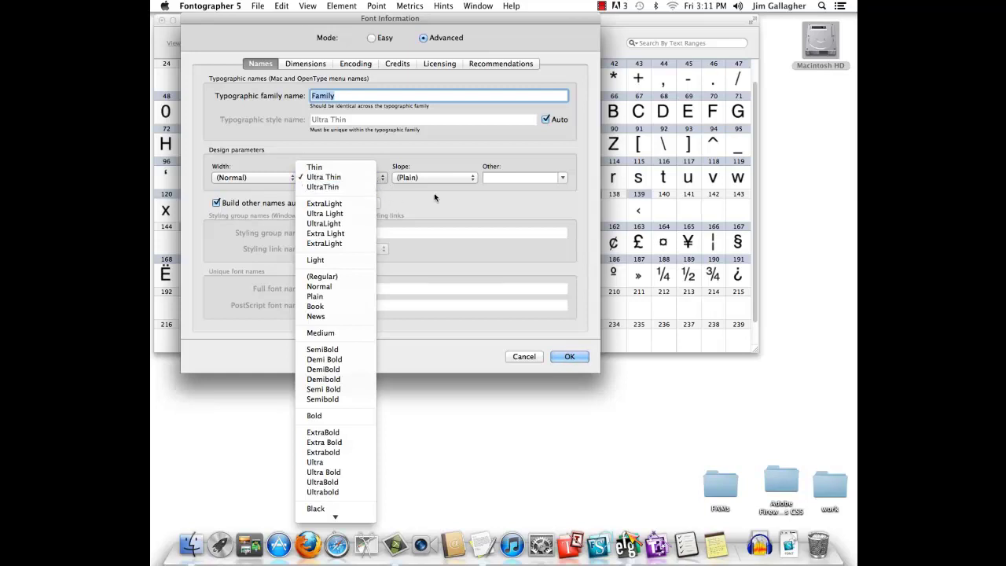
{"action": "left_click", "coordinate": [463, 154]}
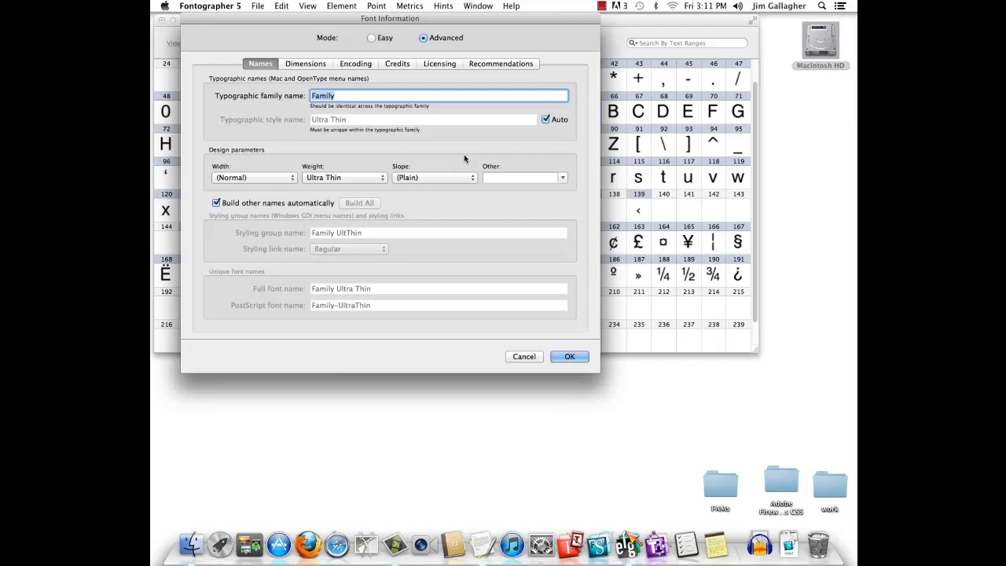